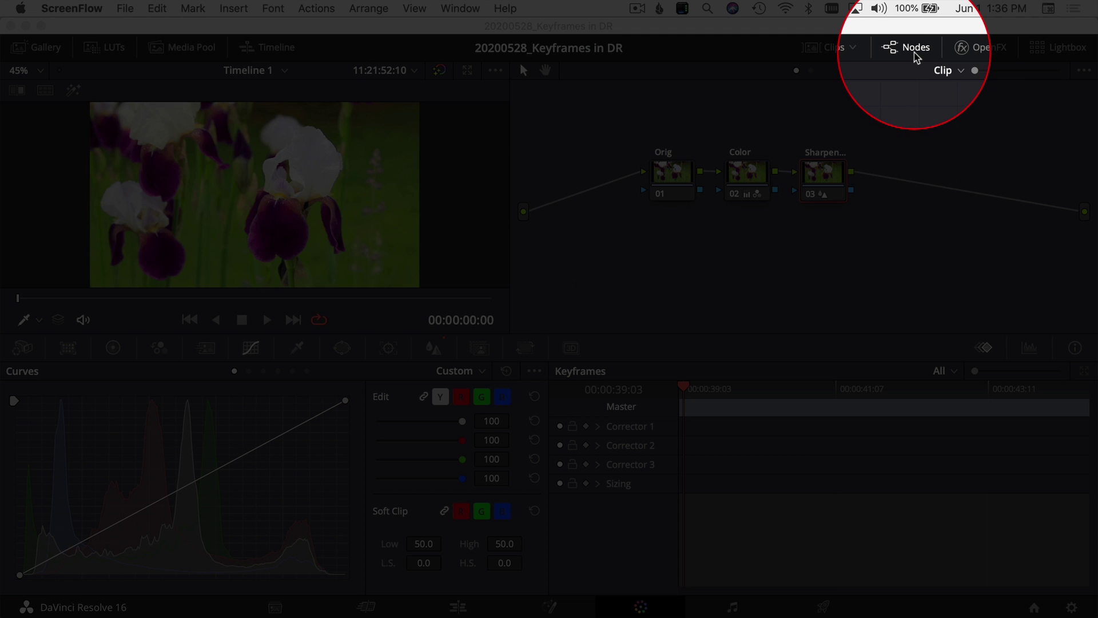
# - Bring DaVinci Resolve's Color page, with the iris clip's Orig, Color and Sharpen nodes, to the front
pyautogui.click(915, 52)
pyautogui.click(915, 52)
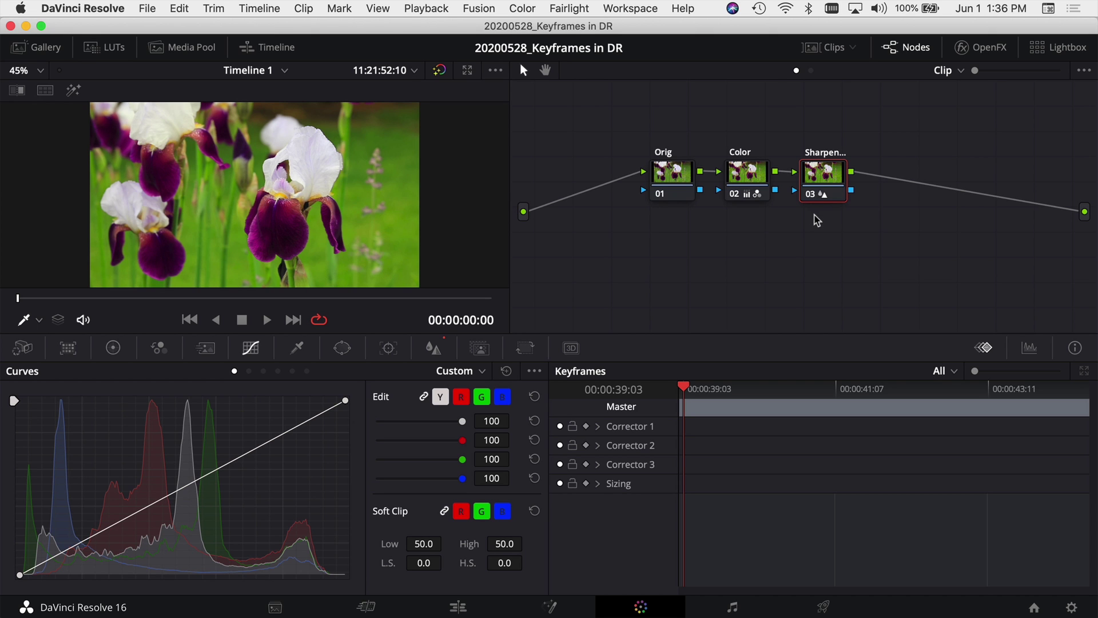
# - Add serial node 04 after the sharpen node and label it BW
pyautogui.hotkey('alt', 's')
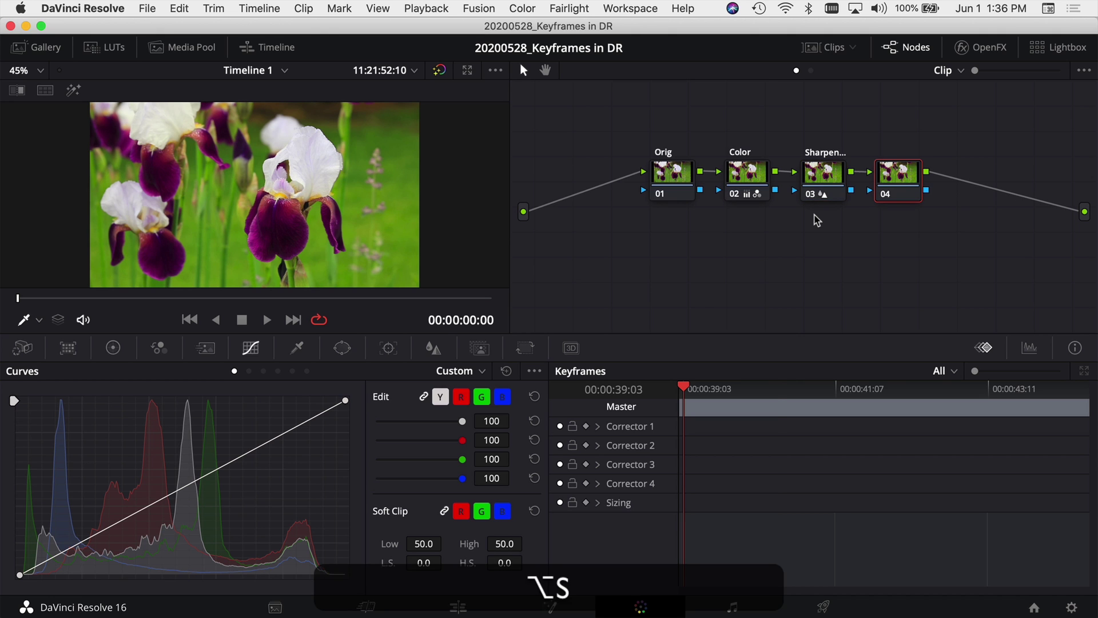
pyautogui.rightClick(899, 181)
pyautogui.click(928, 208)
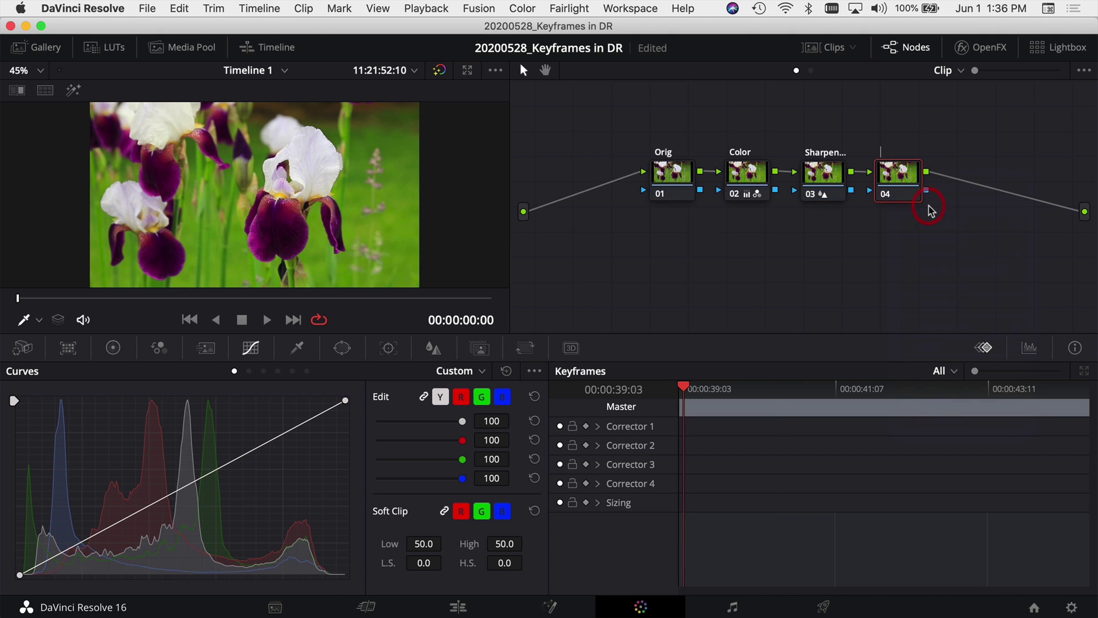
pyautogui.write('BW')
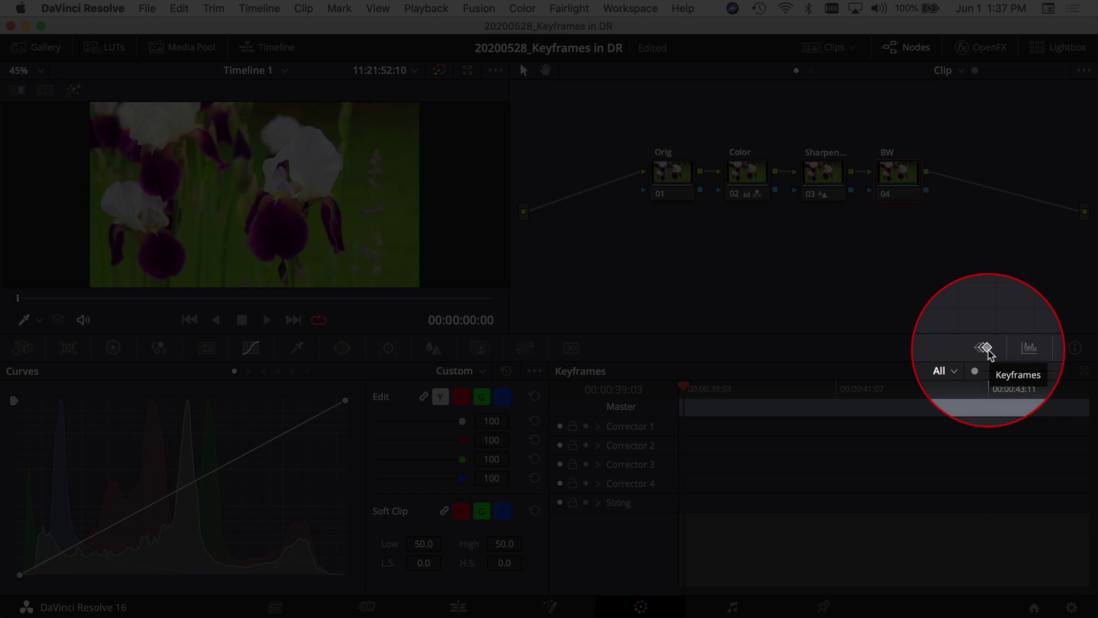
pyautogui.click(1030, 349)
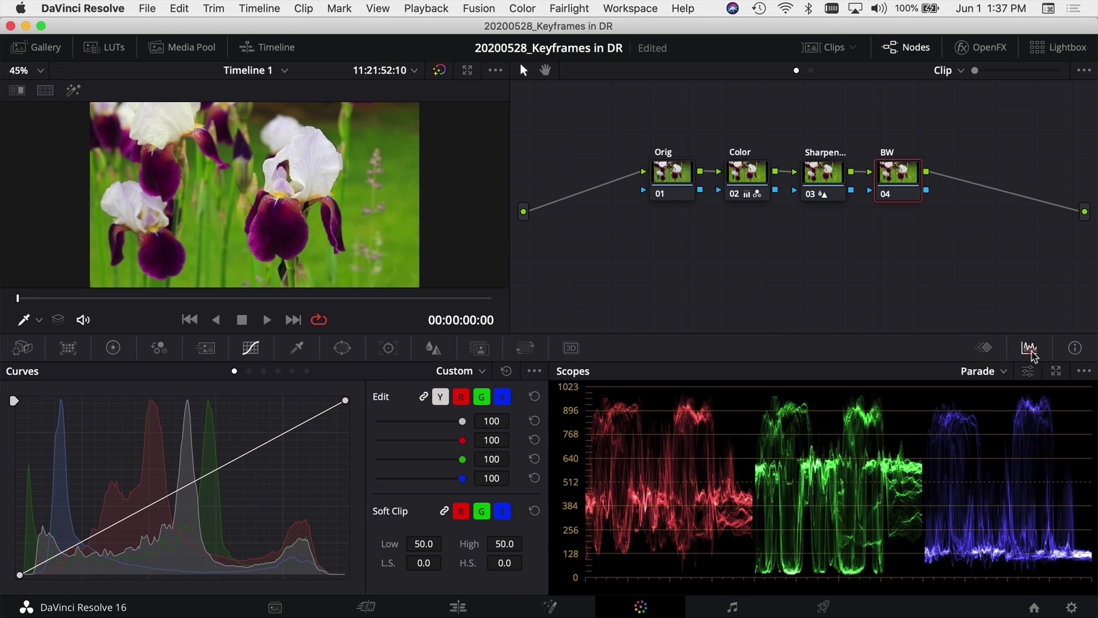
pyautogui.click(998, 371)
pyautogui.click(1075, 348)
pyautogui.click(984, 348)
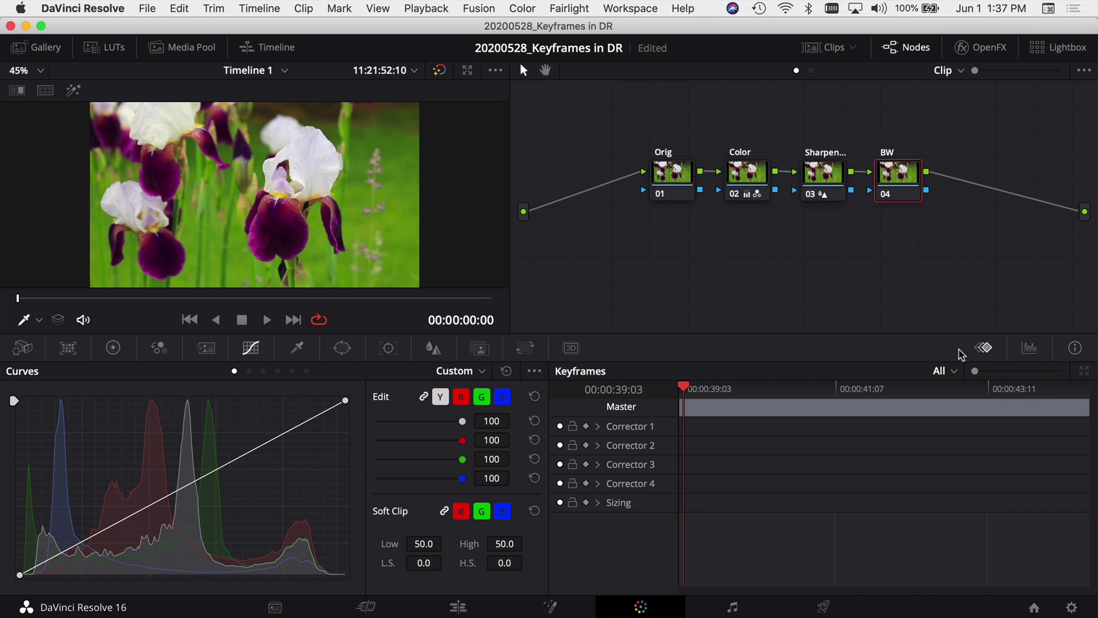
pyautogui.click(630, 8)
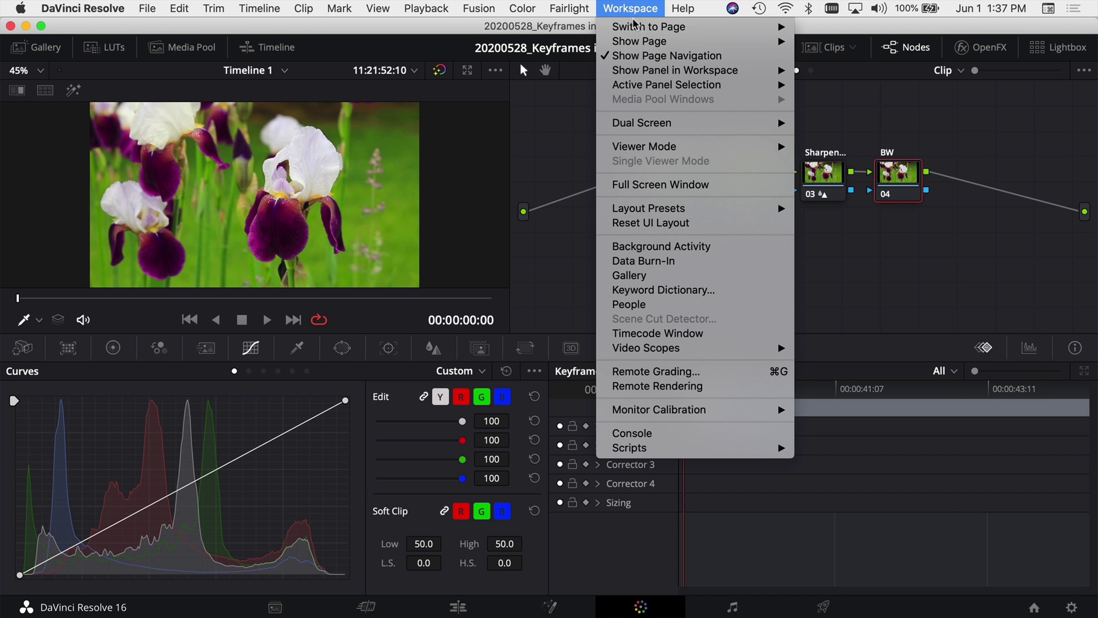
pyautogui.moveTo(633, 73)
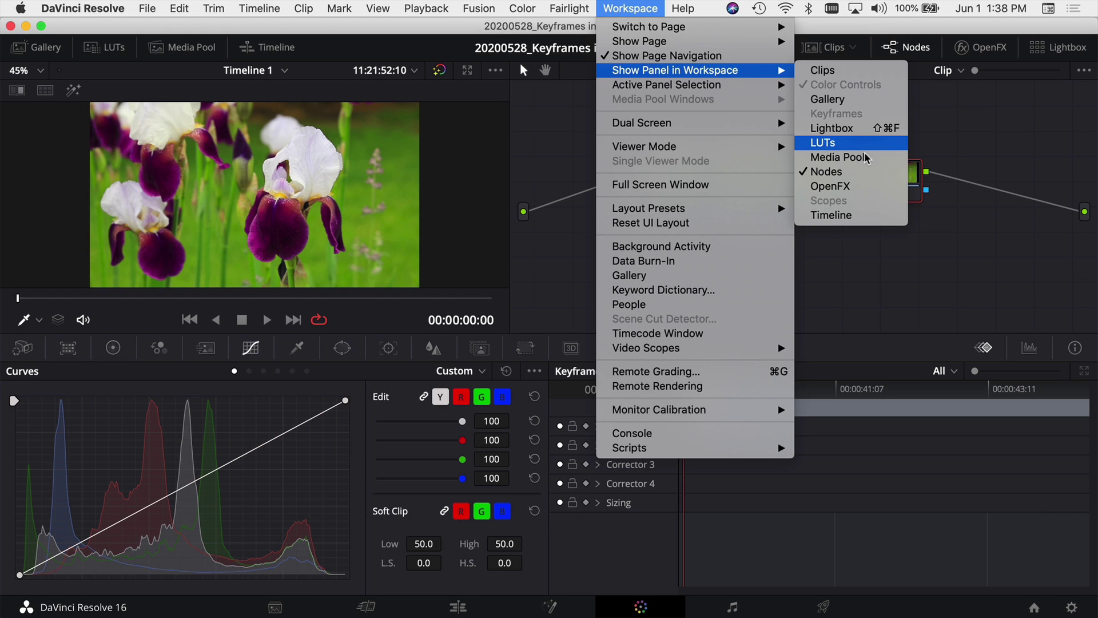
pyautogui.click(885, 275)
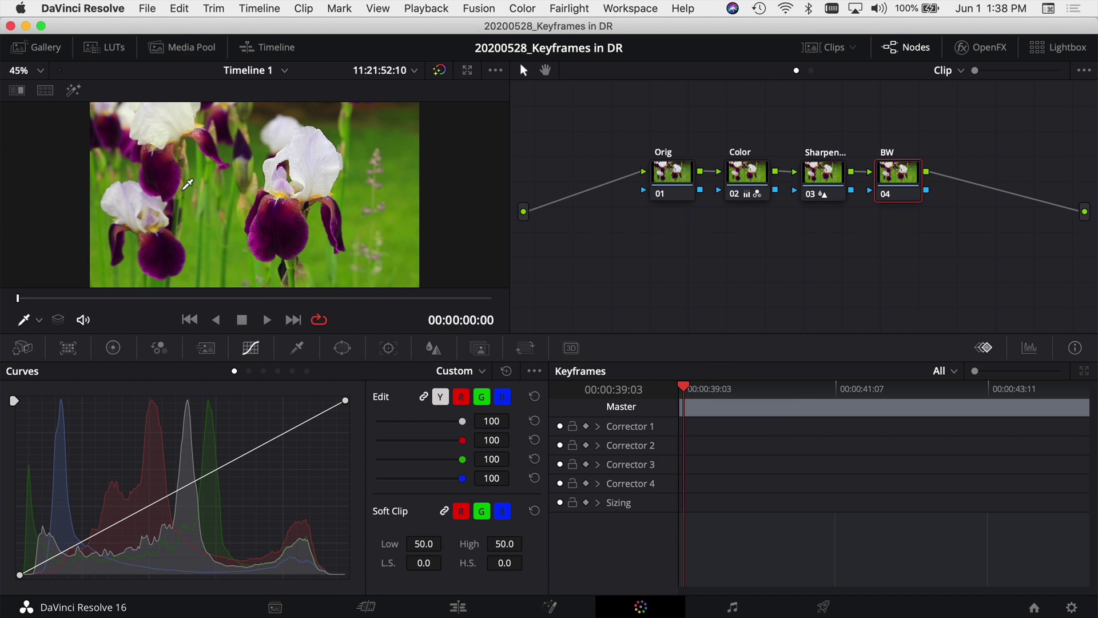
# - Reposition the BW node just below and right of the sharpen node, leaving it selected
pyautogui.click(896, 182)
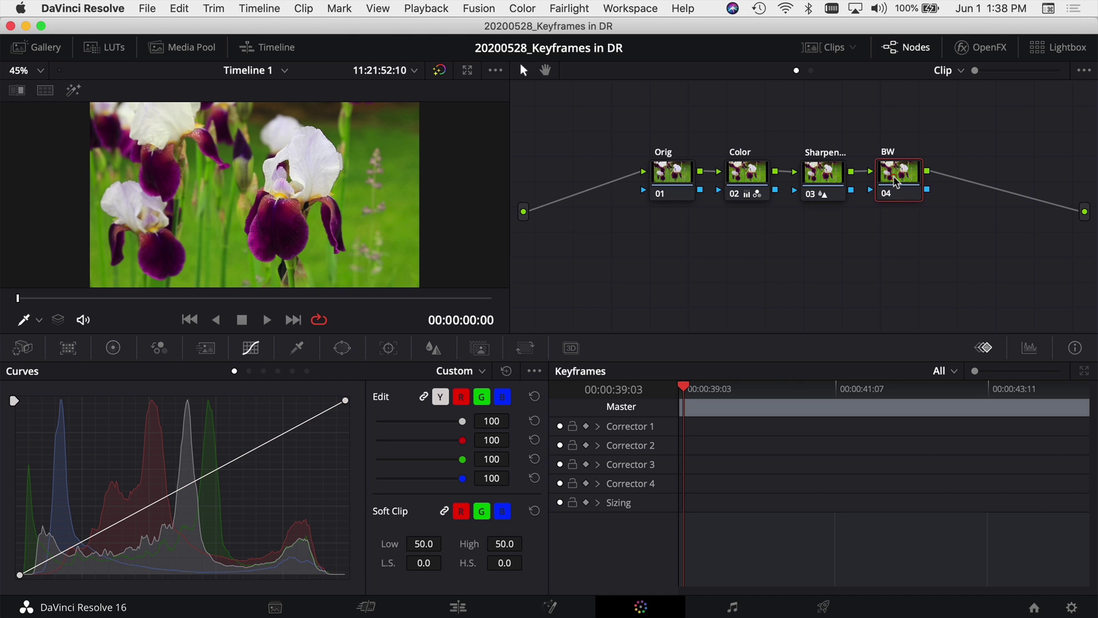
pyautogui.moveTo(897, 182); pyautogui.dragTo(935, 190)
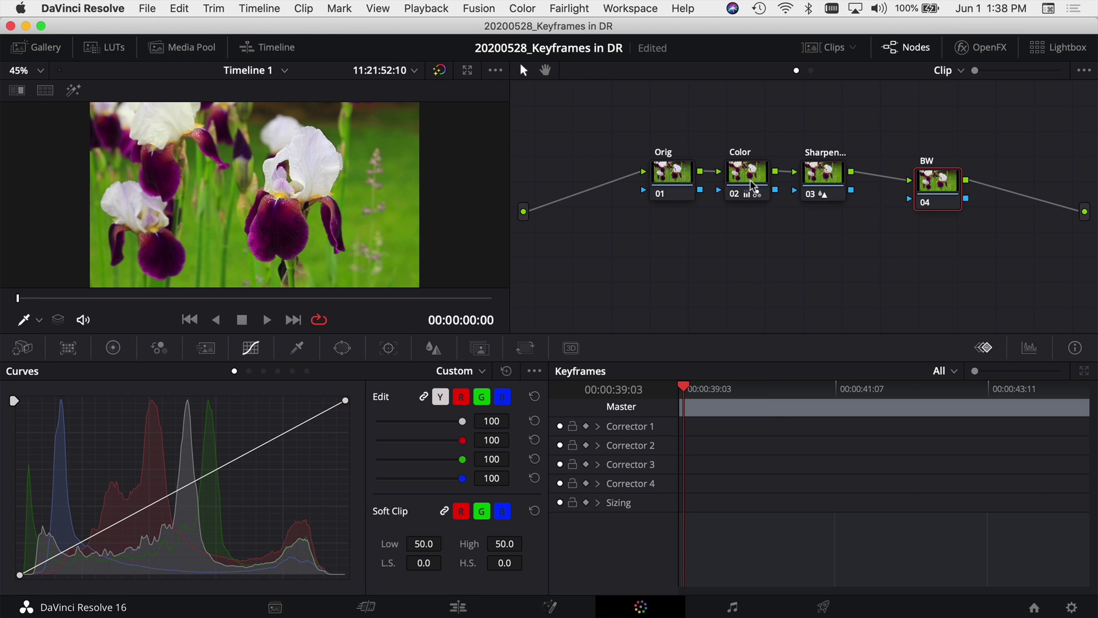
pyautogui.moveTo(941, 202); pyautogui.dragTo(918, 224)
pyautogui.click(916, 227)
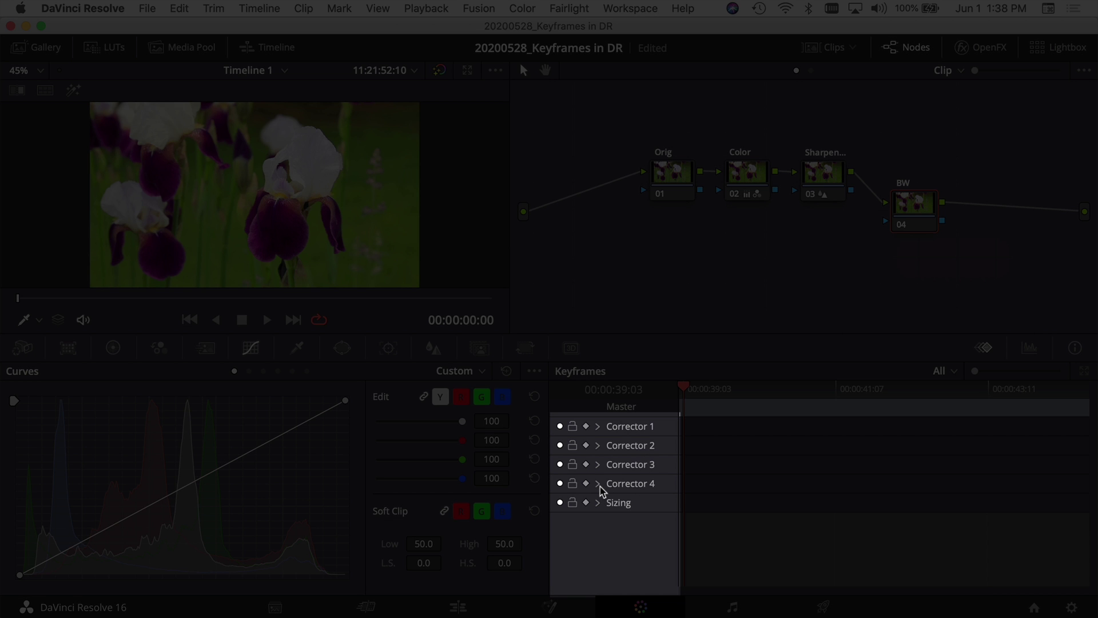
# - Expand Corrector 4 in the Keyframes panel and scroll to reveal its tracks
pyautogui.click(599, 484)
pyautogui.scroll(-6, 601, 491)
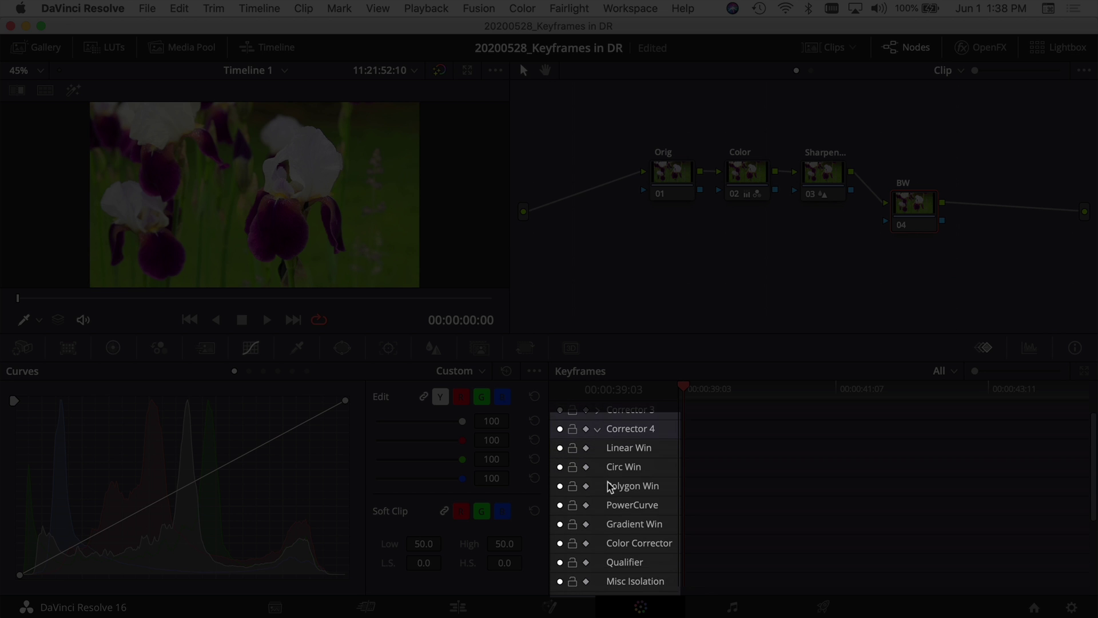
pyautogui.scroll(-3, 610, 488)
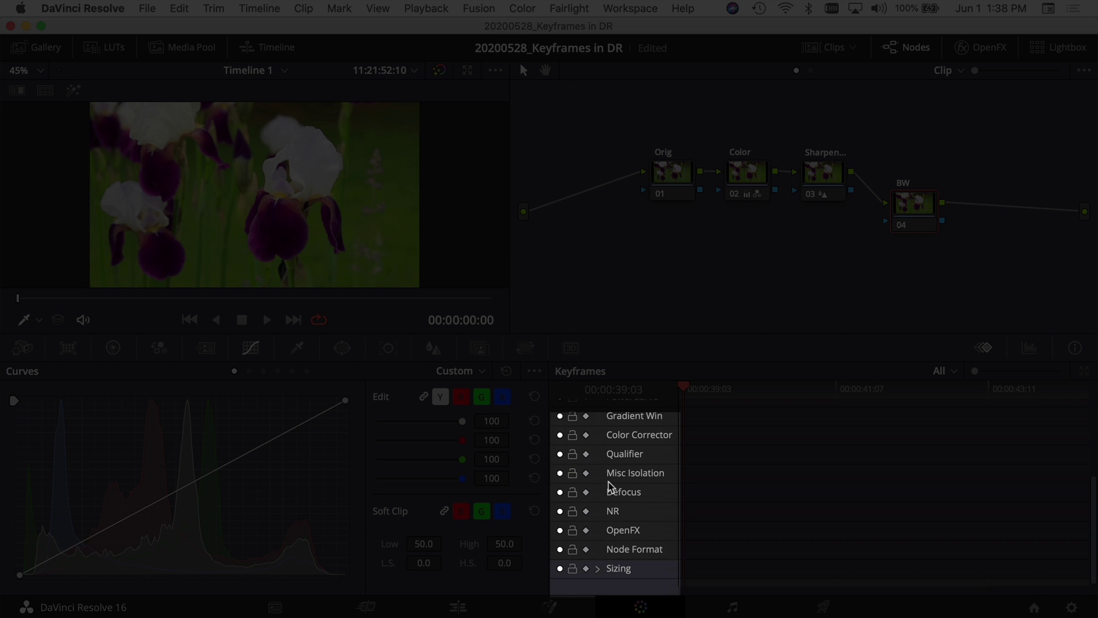
pyautogui.scroll(2, 635, 509)
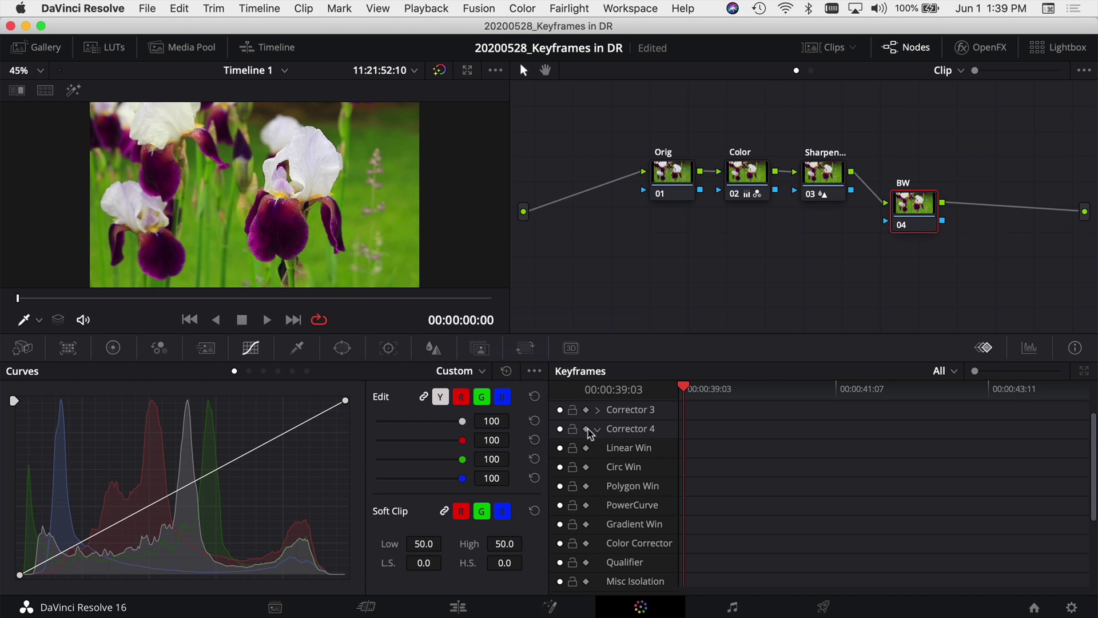
pyautogui.scroll(-3, 584, 570)
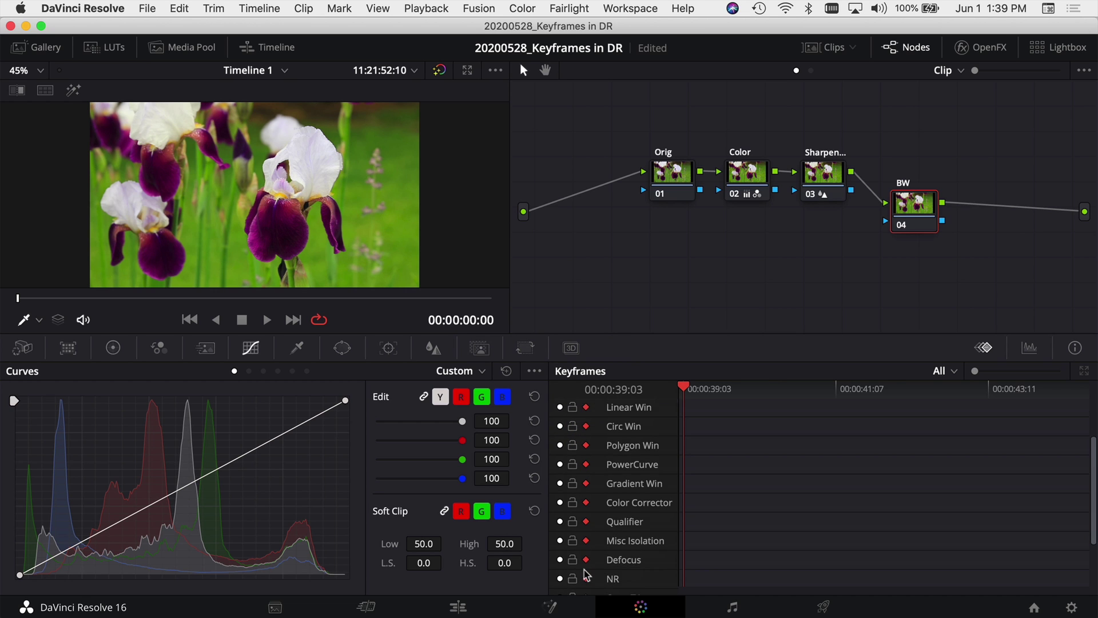
pyautogui.scroll(-1, 587, 573)
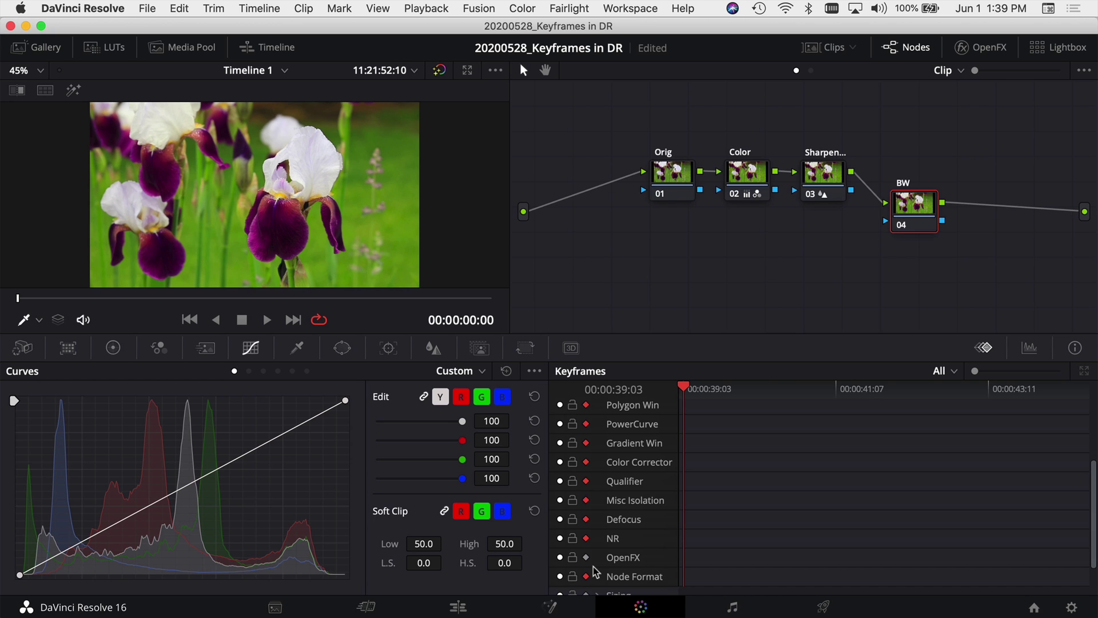
pyautogui.scroll(4, 615, 520)
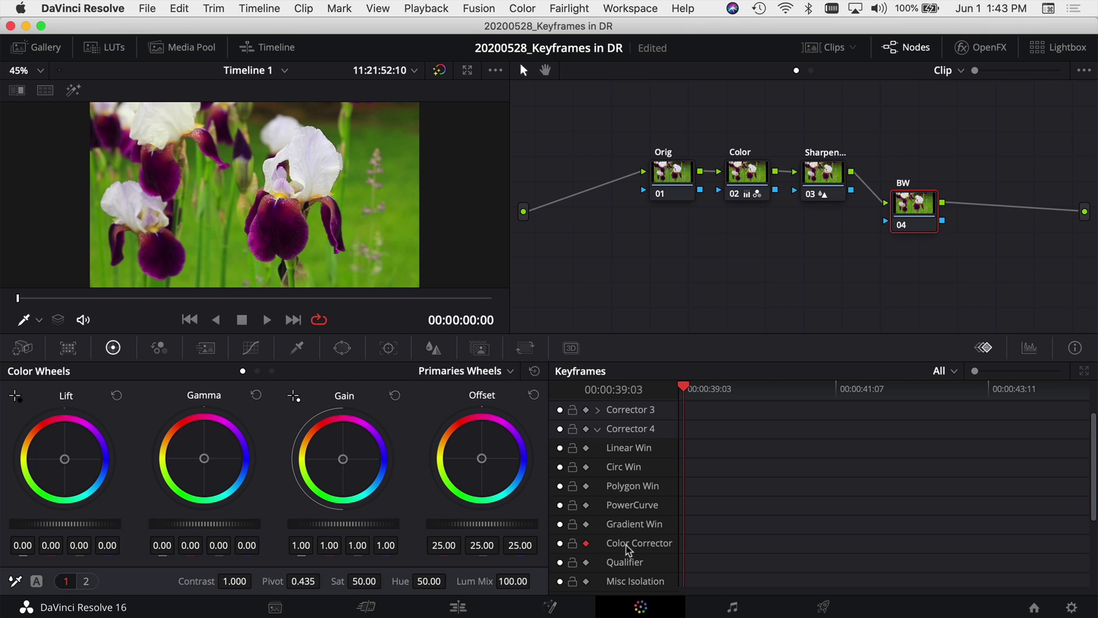
# - Add a dynamic keyframe to the BW node's Corrector 4 track at 00:00:40:16
pyautogui.moveTo(685, 389); pyautogui.dragTo(794, 389)
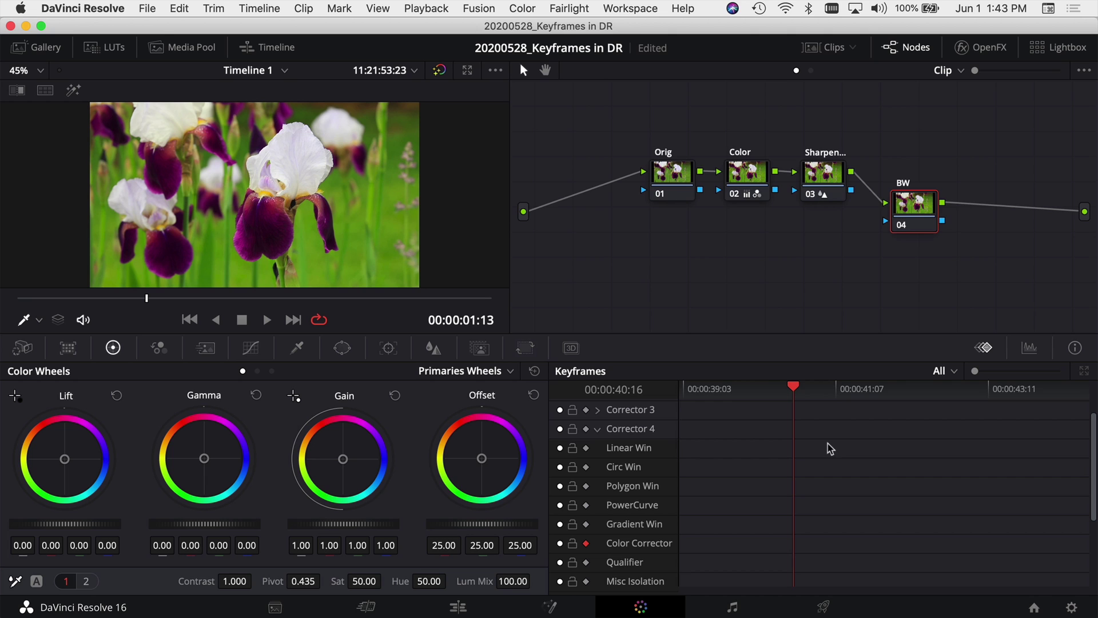
pyautogui.rightClick(796, 548)
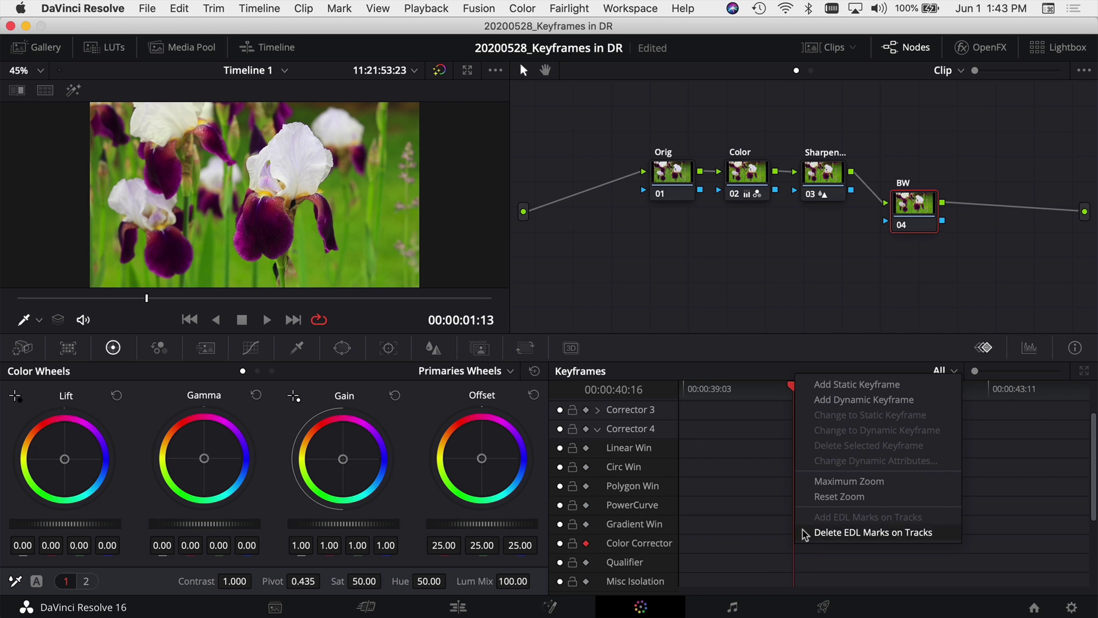
pyautogui.click(835, 402)
pyautogui.rightClick(798, 547)
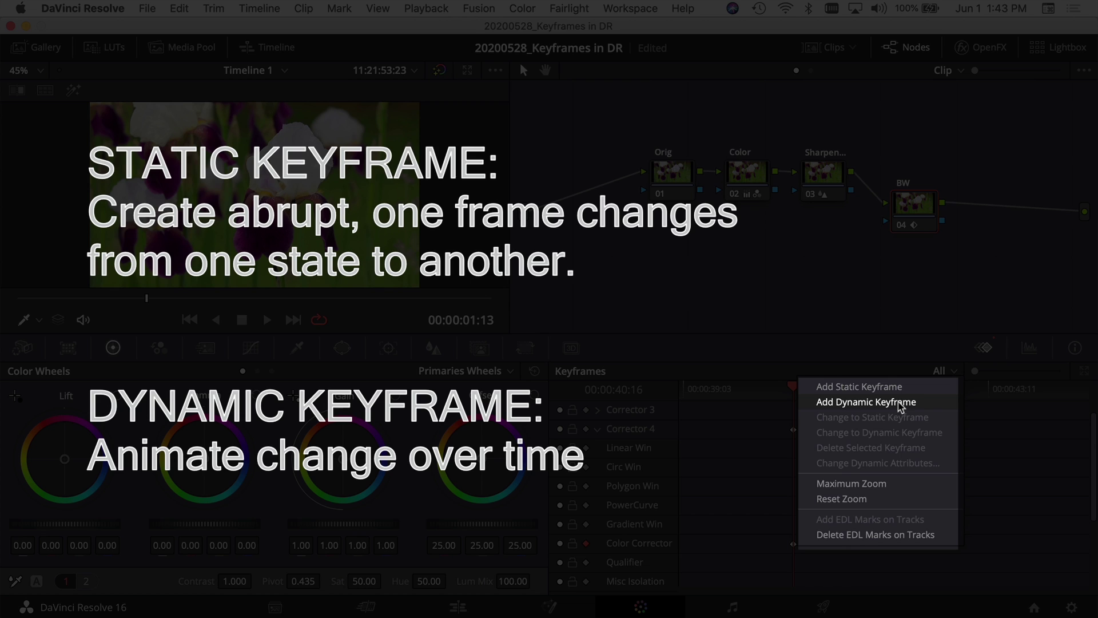
# - At 00:00:42:00 drag the BW node's saturation from 50 to 0, then return to the clip start
pyautogui.click(829, 402)
pyautogui.moveTo(793, 387); pyautogui.dragTo(890, 397)
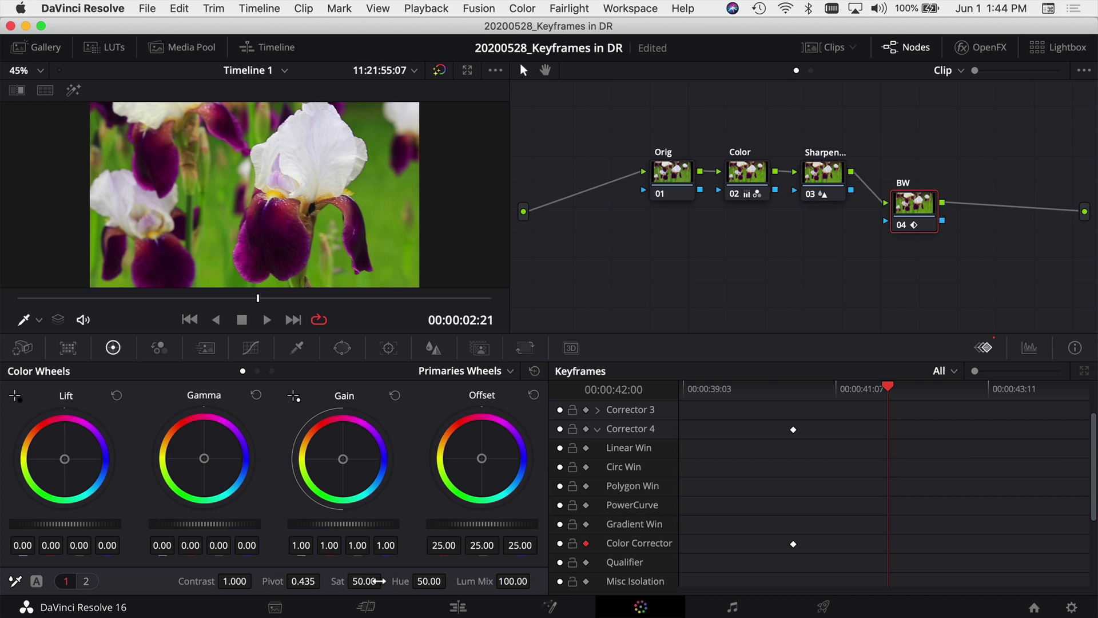
pyautogui.moveTo(376, 581); pyautogui.dragTo(561, 579)
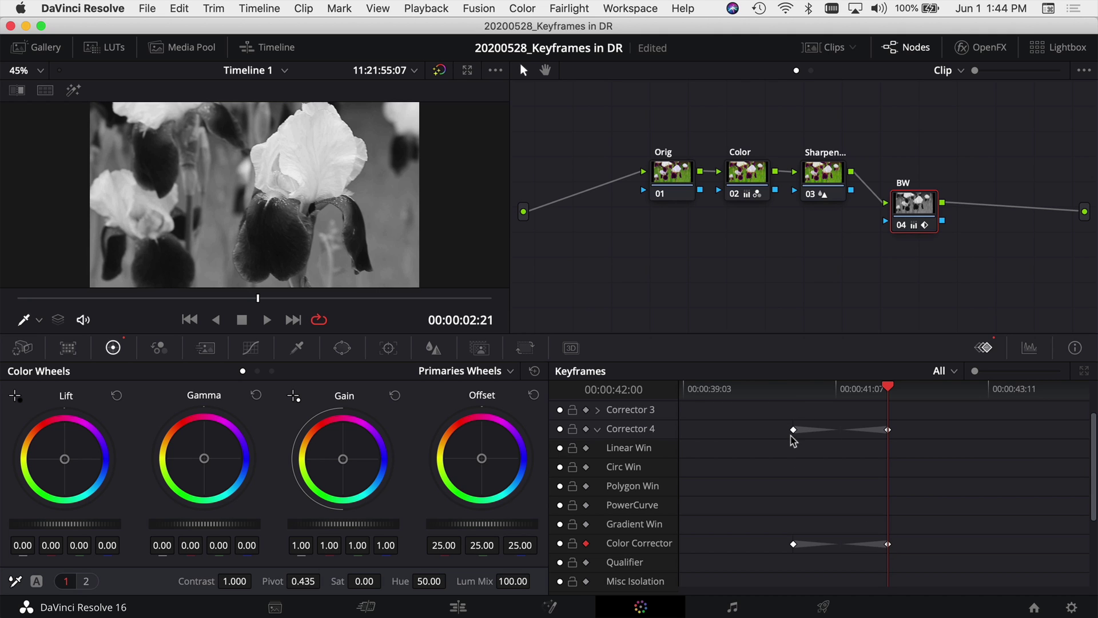
pyautogui.moveTo(744, 391); pyautogui.dragTo(683, 389)
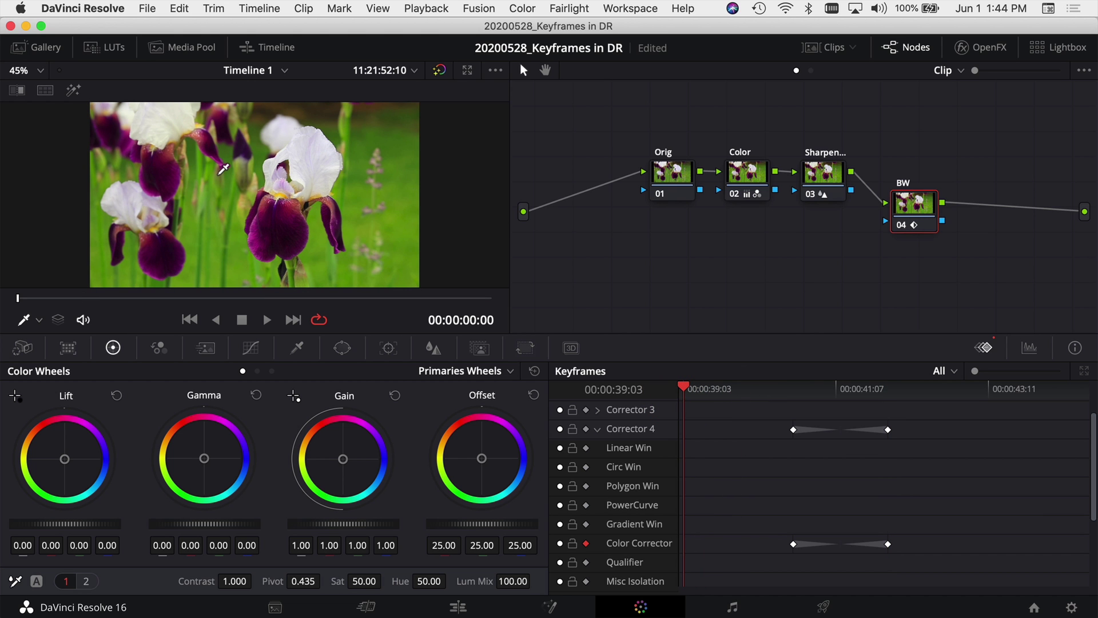
# - Play back the colour-to-black-and-white saturation fade, then stop playback
pyautogui.press('space')
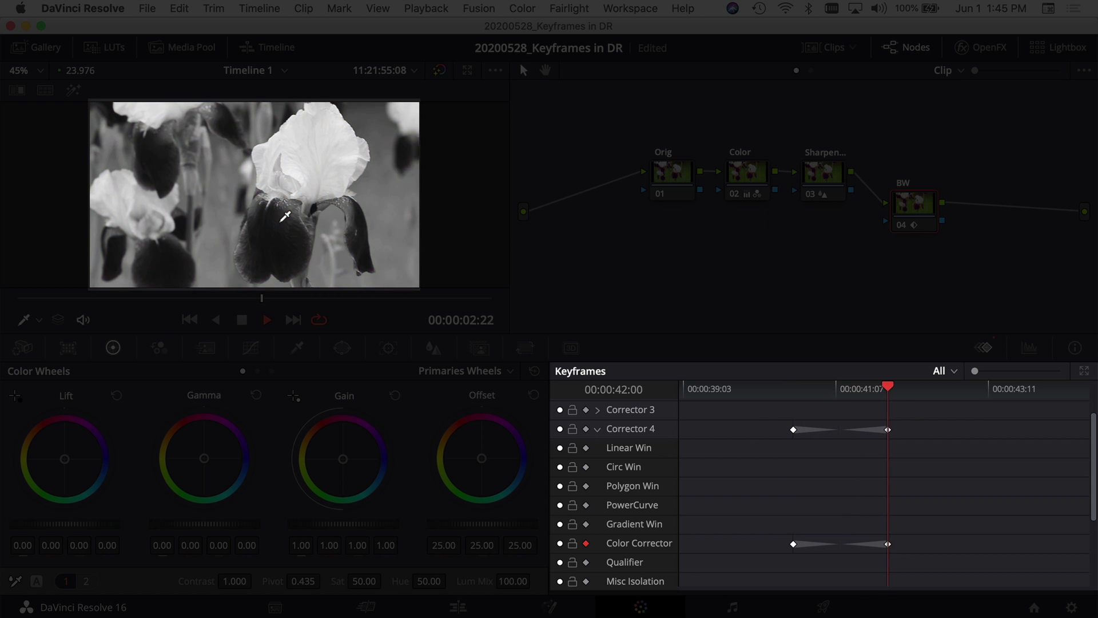
pyautogui.press('space')
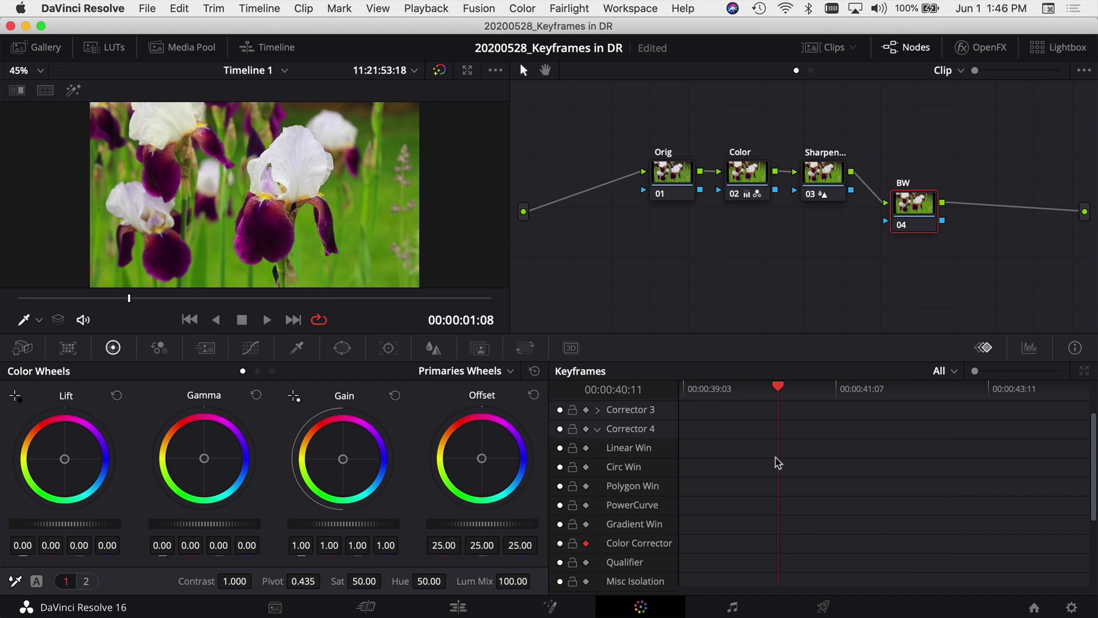
# - Save the project and add a static keyframe to the BW node at 00:00:40:16
pyautogui.press('super+s')
pyautogui.moveTo(778, 393); pyautogui.dragTo(795, 394)
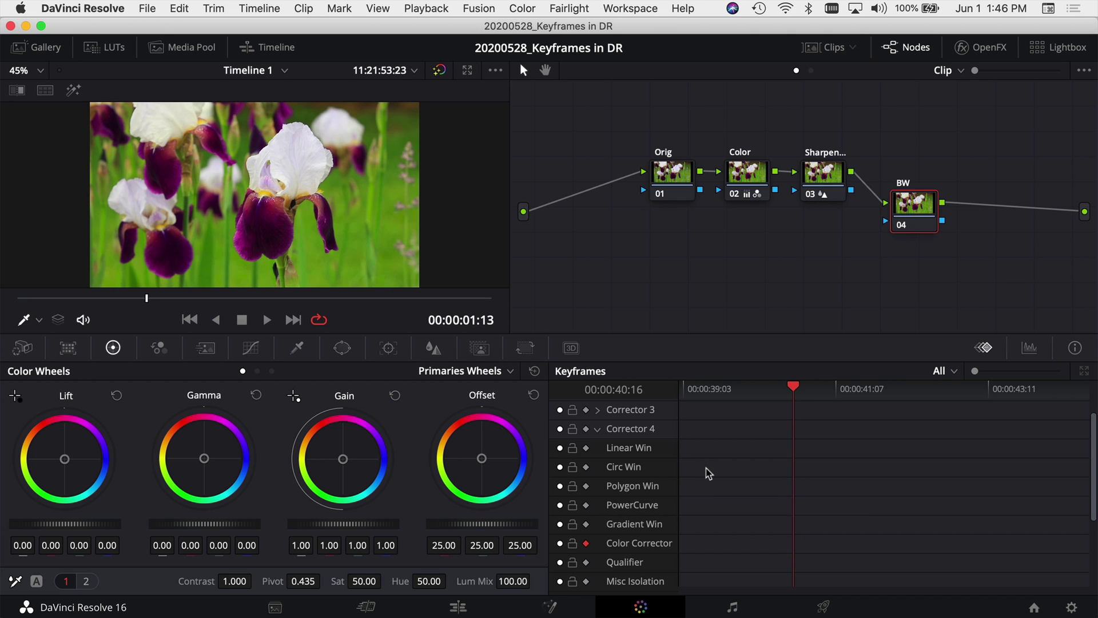
pyautogui.rightClick(791, 537)
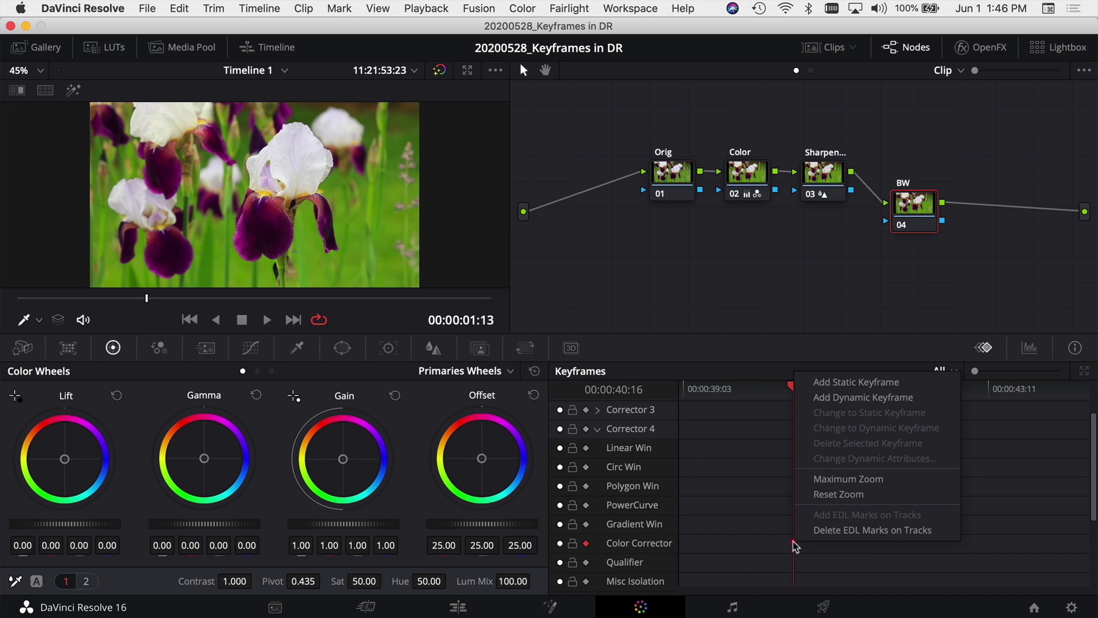
pyautogui.click(840, 388)
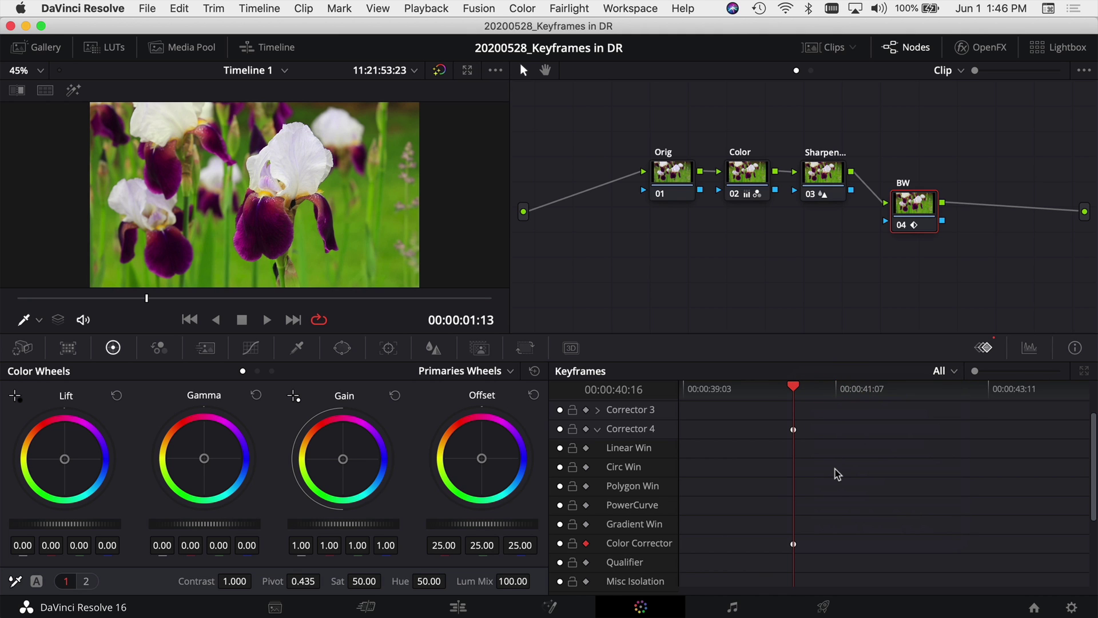
# - One frame later, at 00:00:40:17, set the BW node's saturation to 0.20
pyautogui.press('Right')
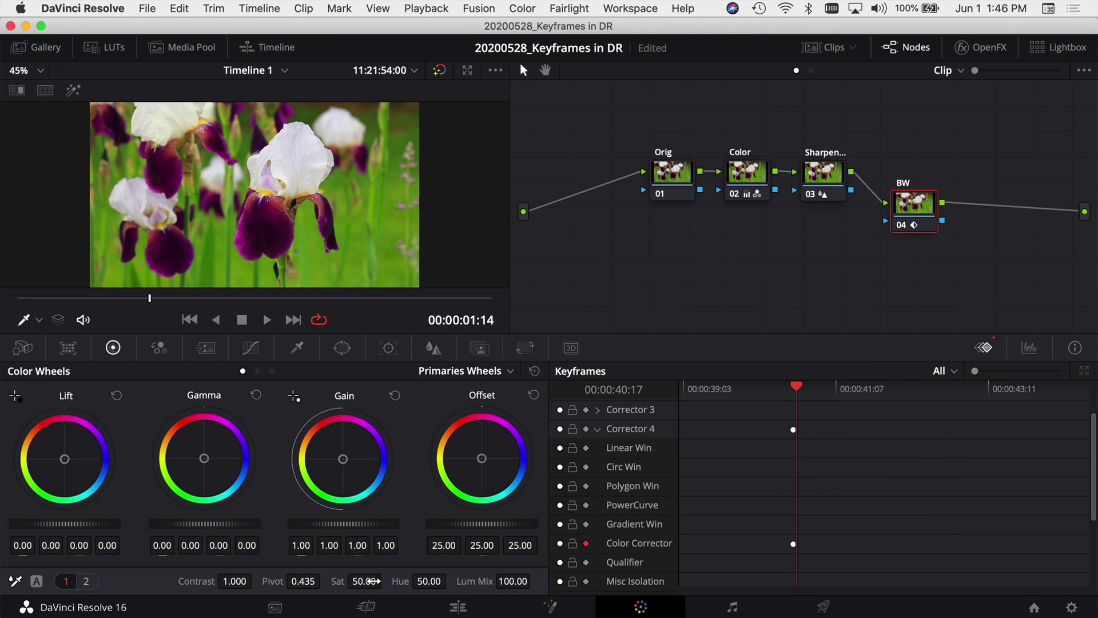
pyautogui.write('0.2')
pyautogui.press('Return')
# - Play from near the clip start to watch the abrupt cut to black and white
pyautogui.moveTo(975, 371); pyautogui.dragTo(1030, 372)
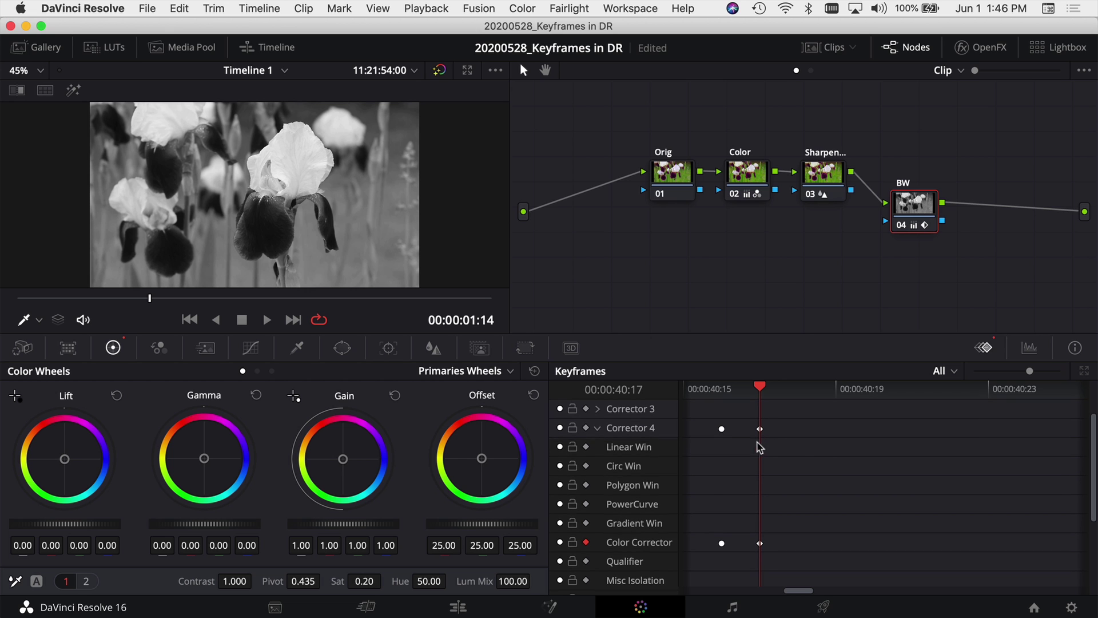
pyautogui.click(68, 299)
pyautogui.press('space')
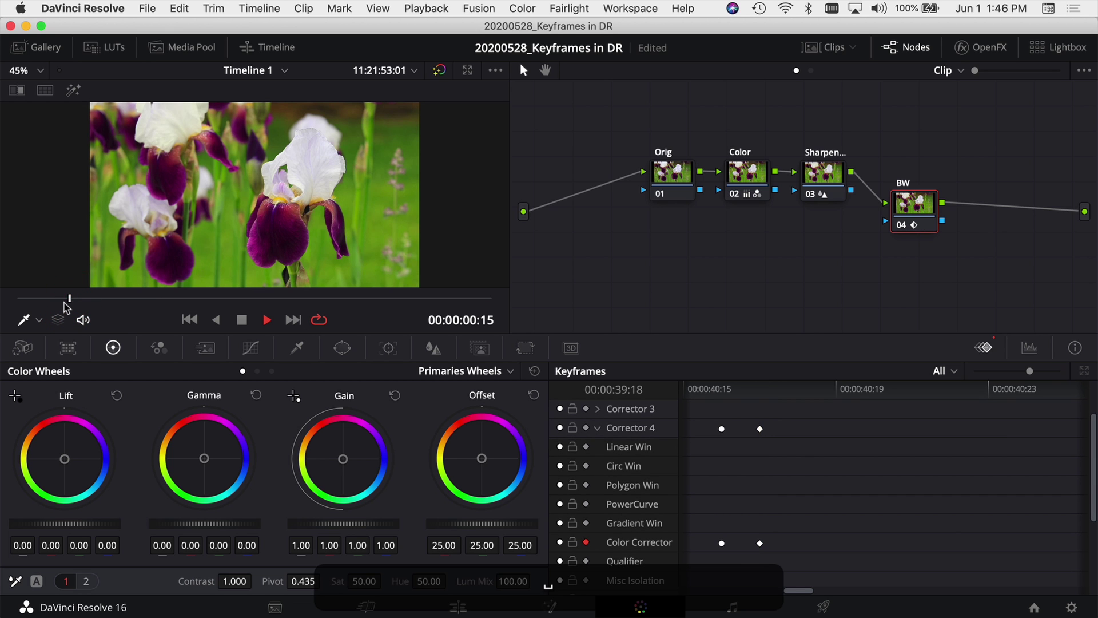